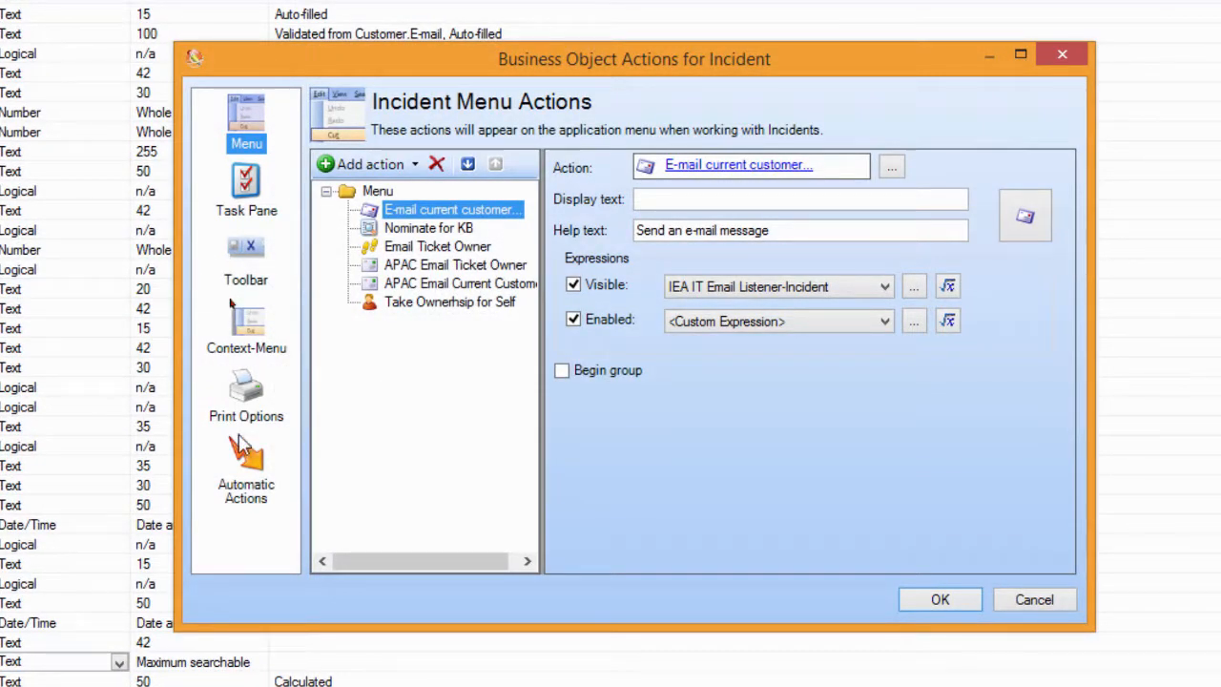
Open the Aggregate Task Owners One-Step from the Incident's automatic save actions for editing
left_click(243, 456)
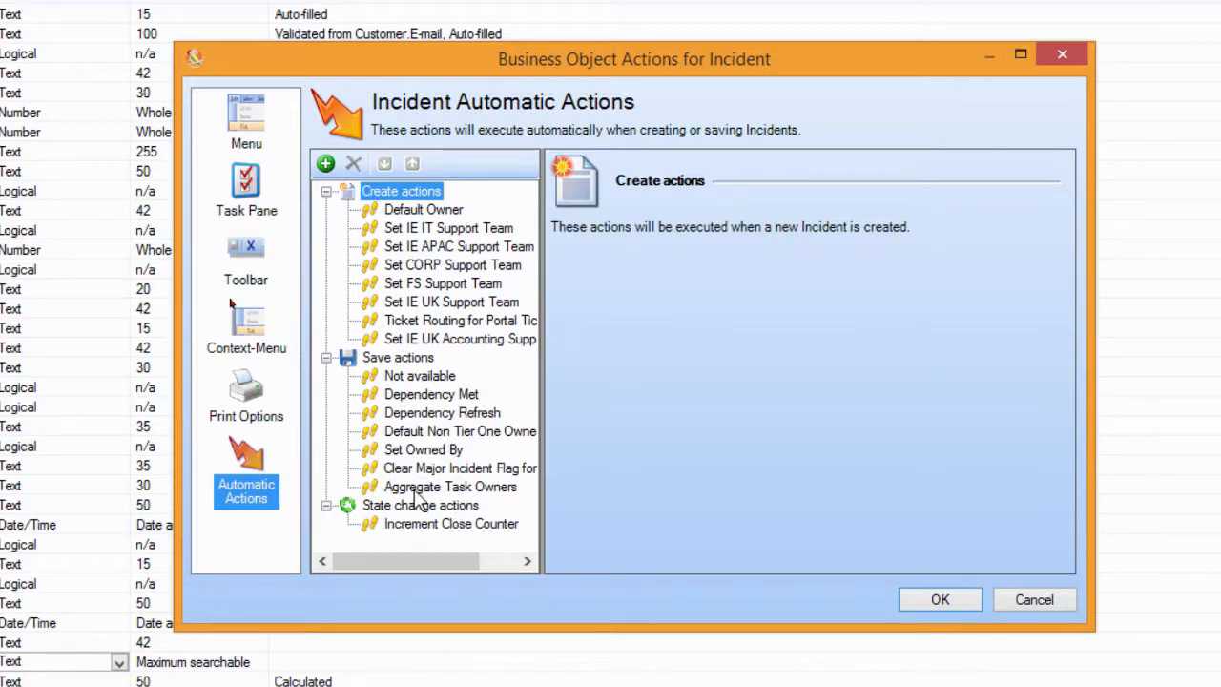
left_click(417, 489)
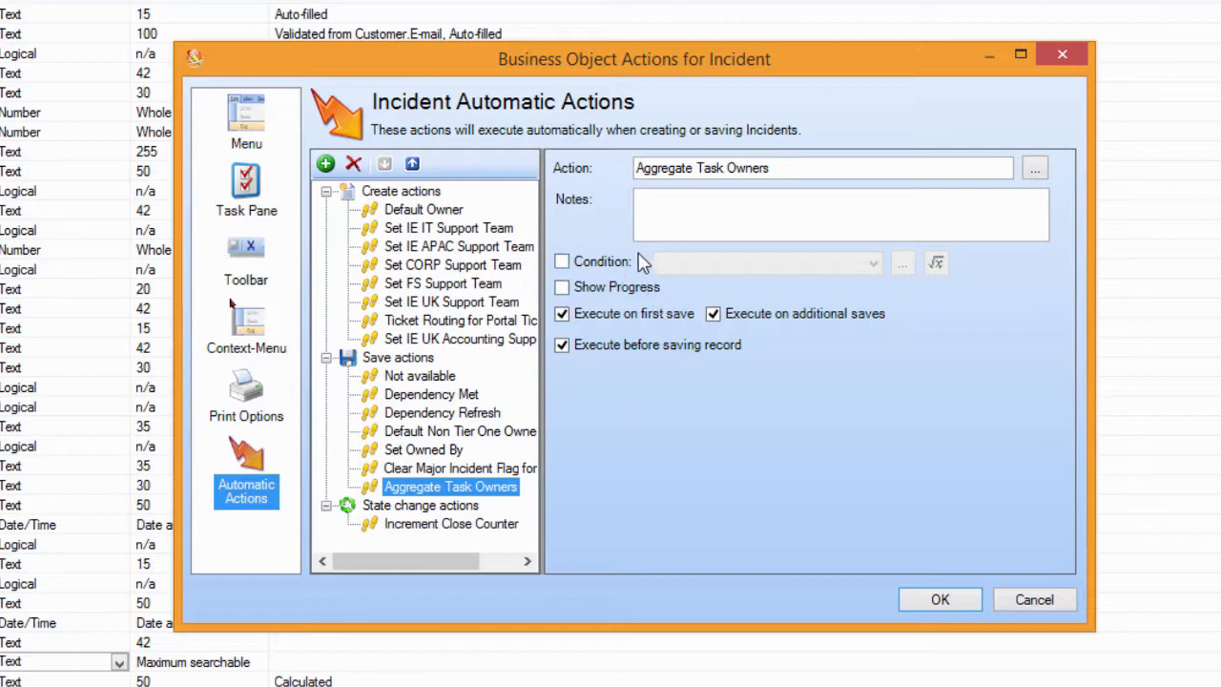
left_click(1035, 169)
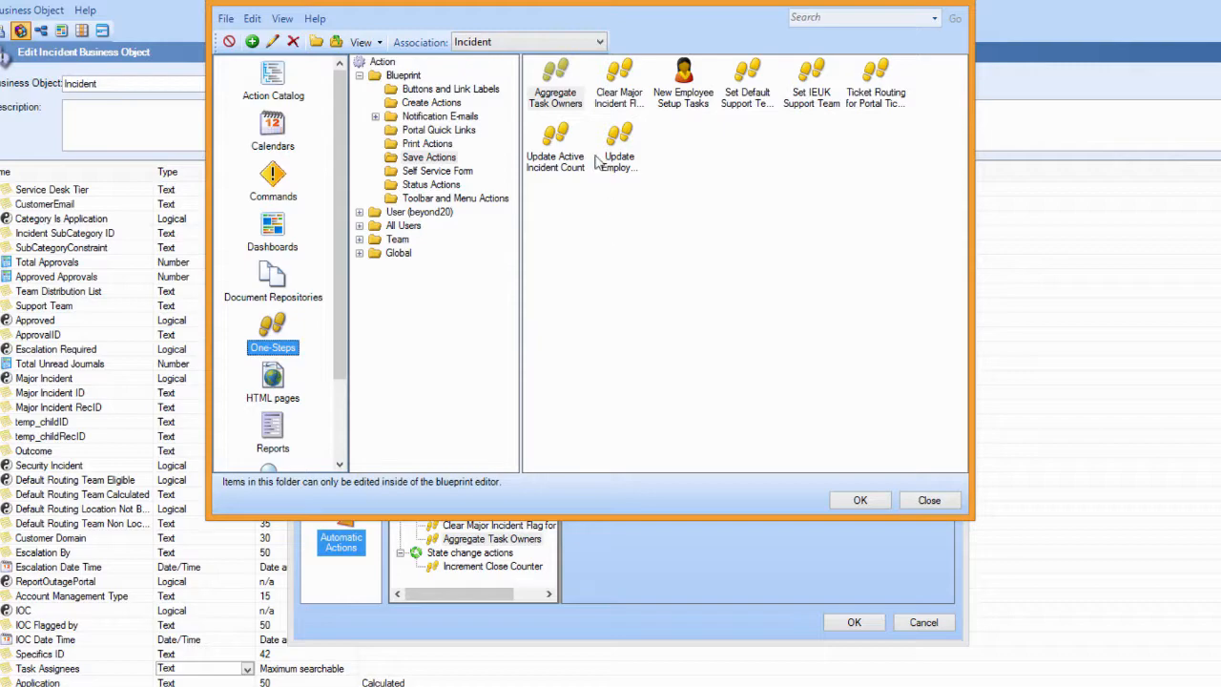
right_click(561, 90)
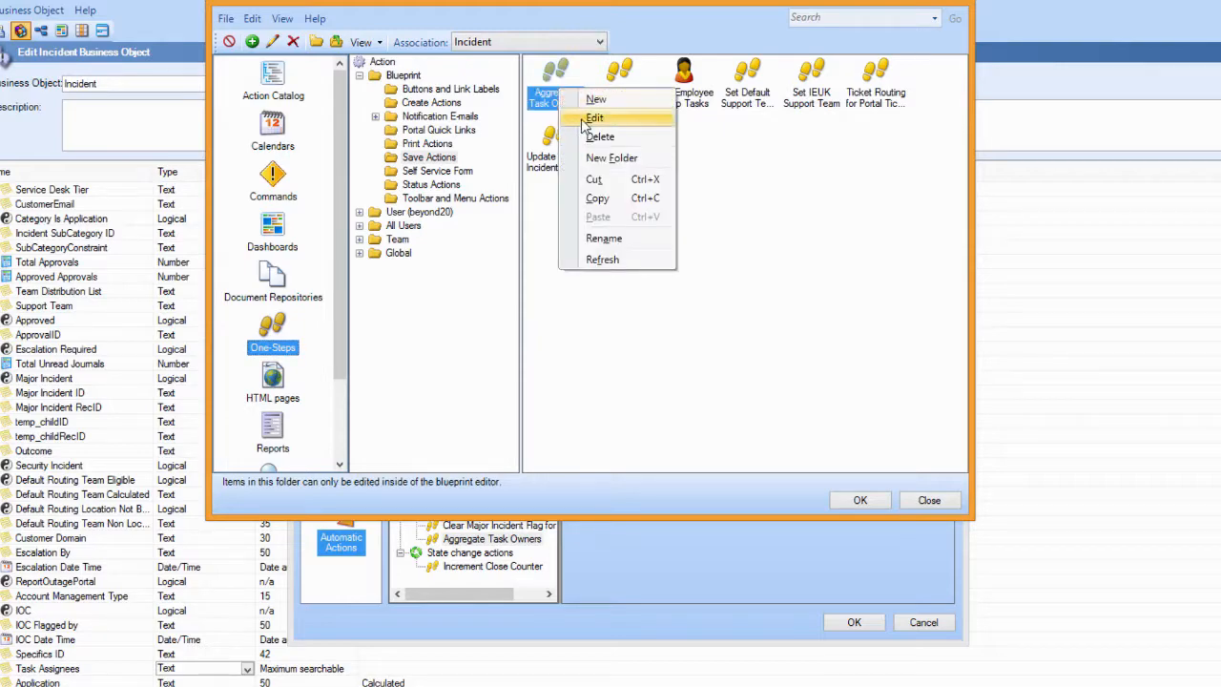
left_click(596, 116)
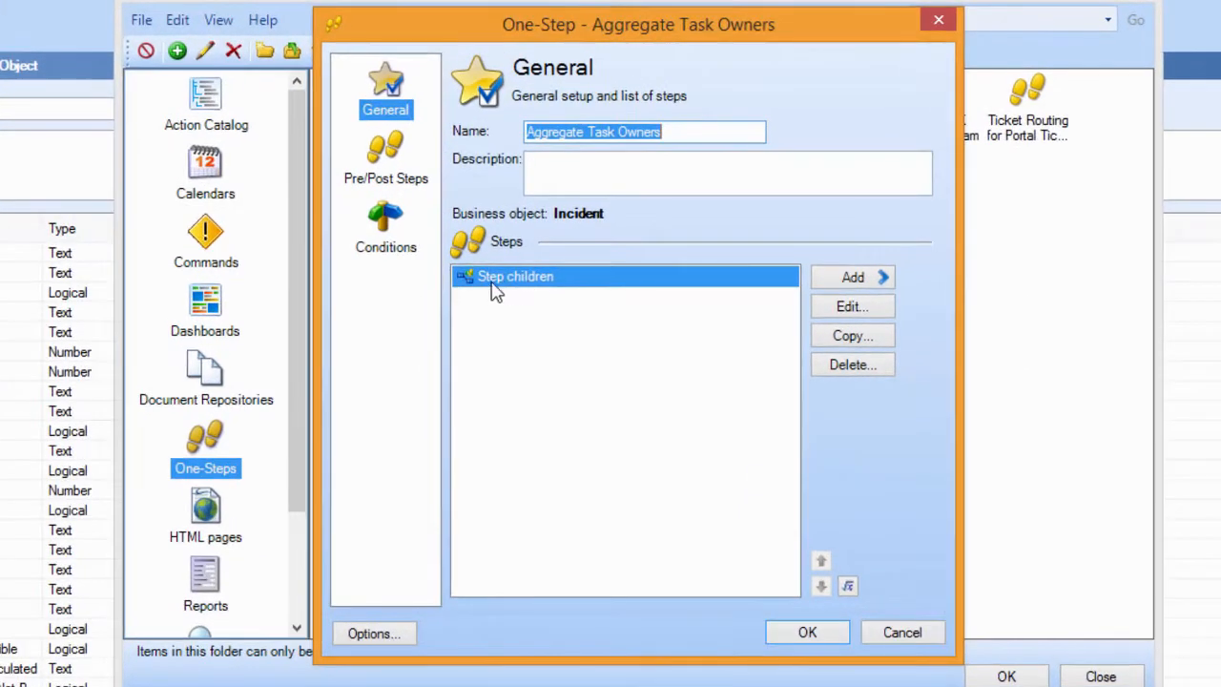
Inspect how the Clear Assignee List step inside Step children handles the Incident's Task Assignees field, showing only set fields
left_click(849, 311)
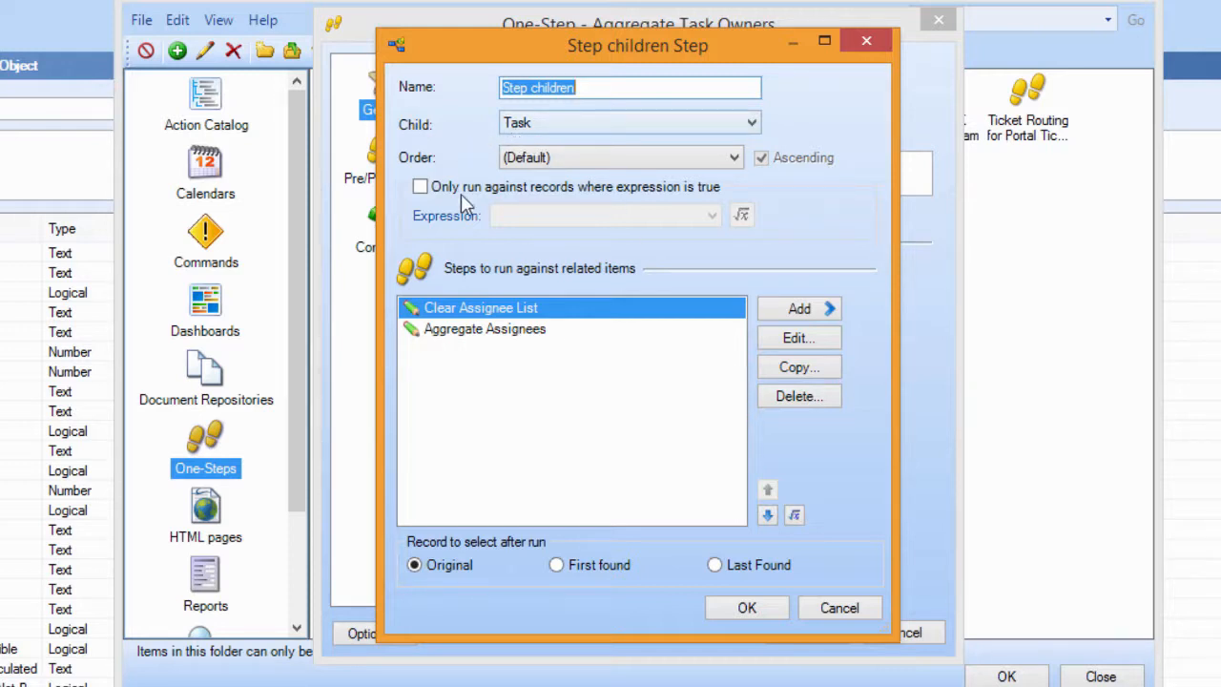
left_click(794, 339)
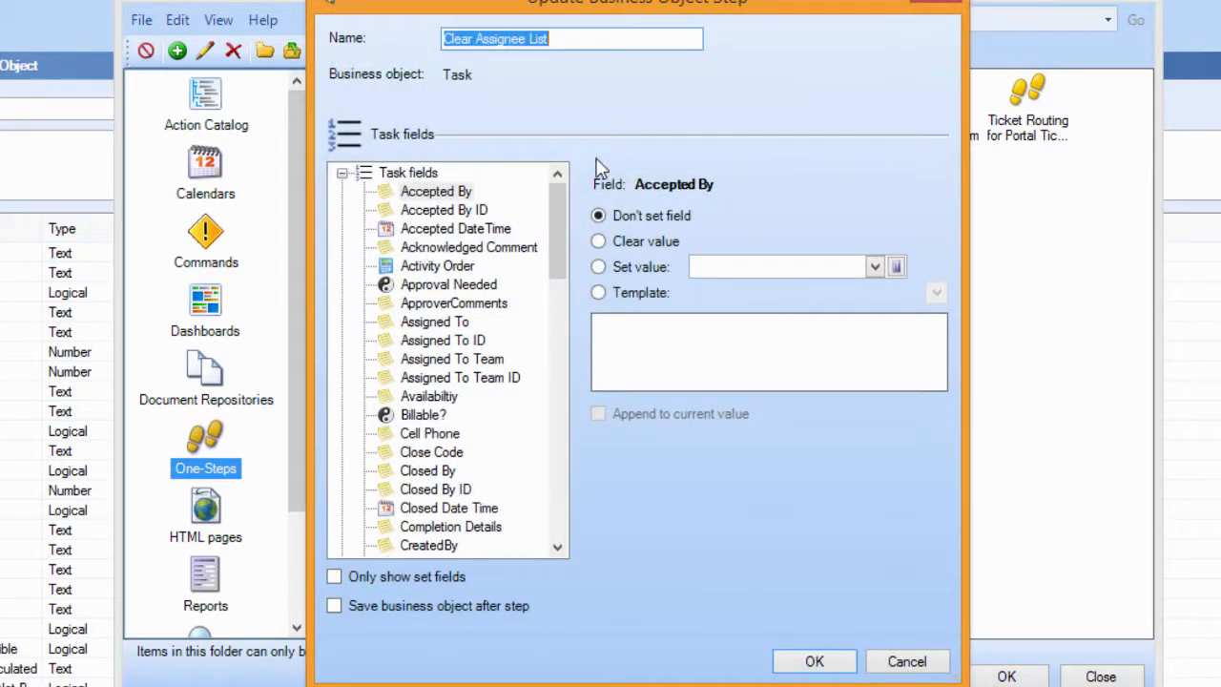
left_click(420, 576)
left_click(342, 210)
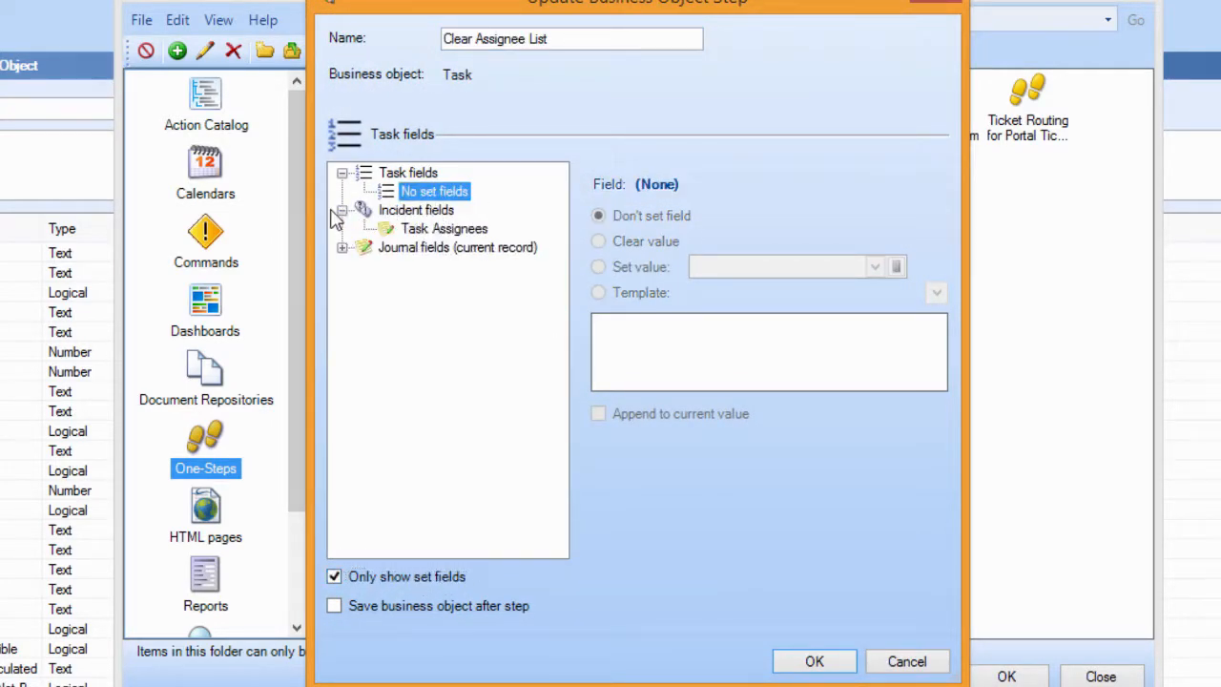
left_click(434, 228)
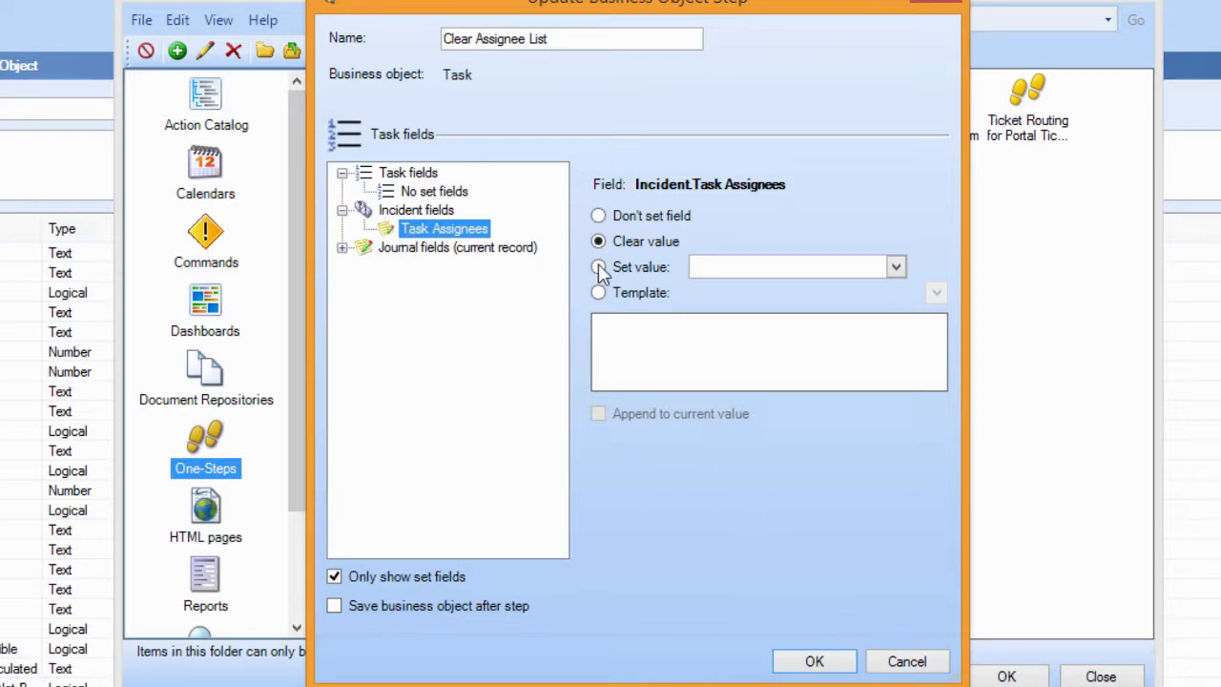
left_click(904, 662)
Inspect the template that the Aggregate Assignees step applies to the Incident's Task Assignees field, showing only set fields
left_click(492, 330)
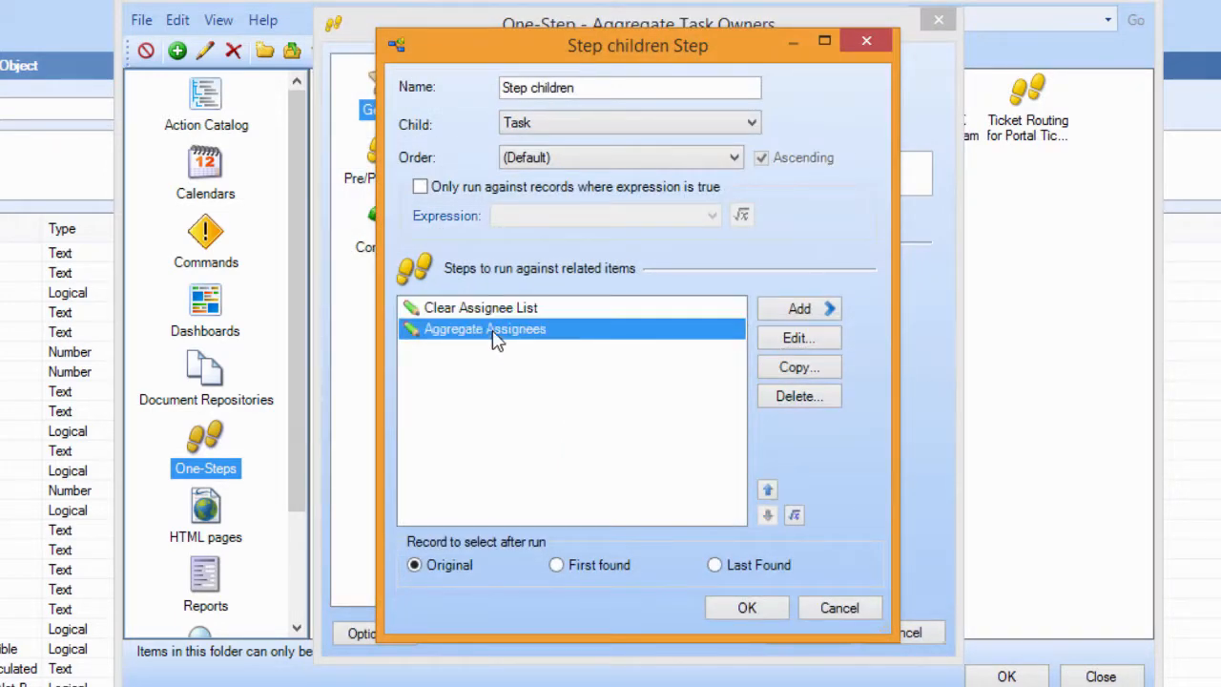
left_click(785, 342)
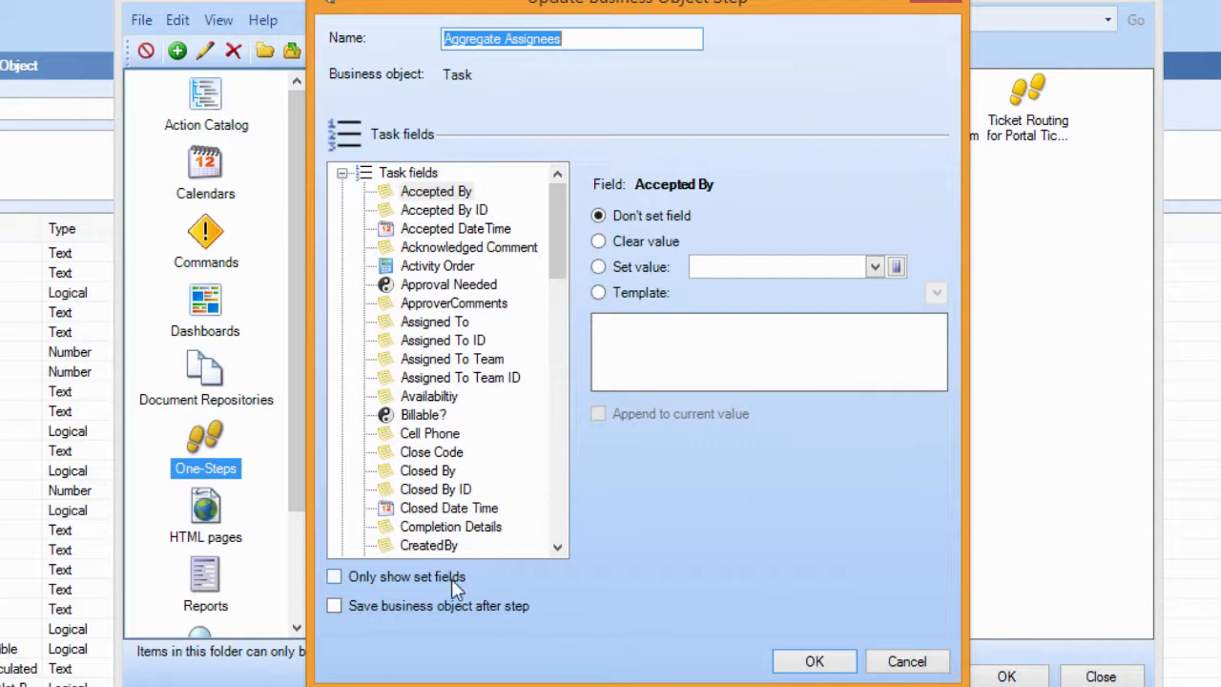
left_click(452, 578)
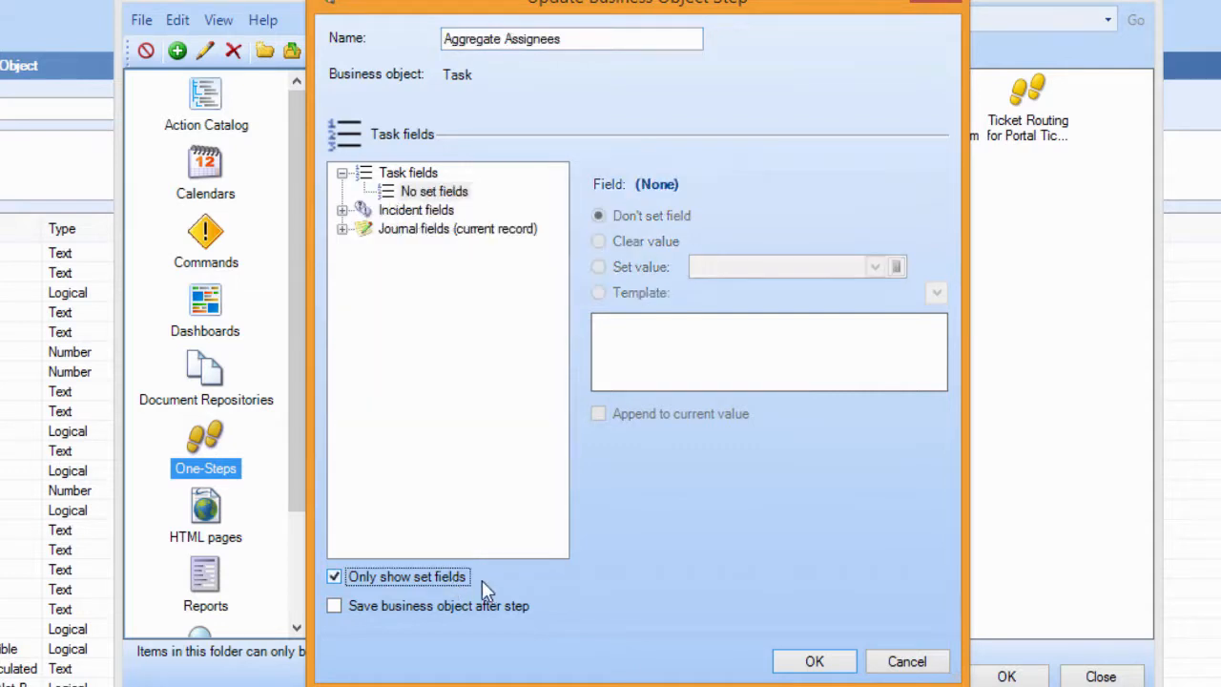
left_click(341, 211)
left_click(445, 229)
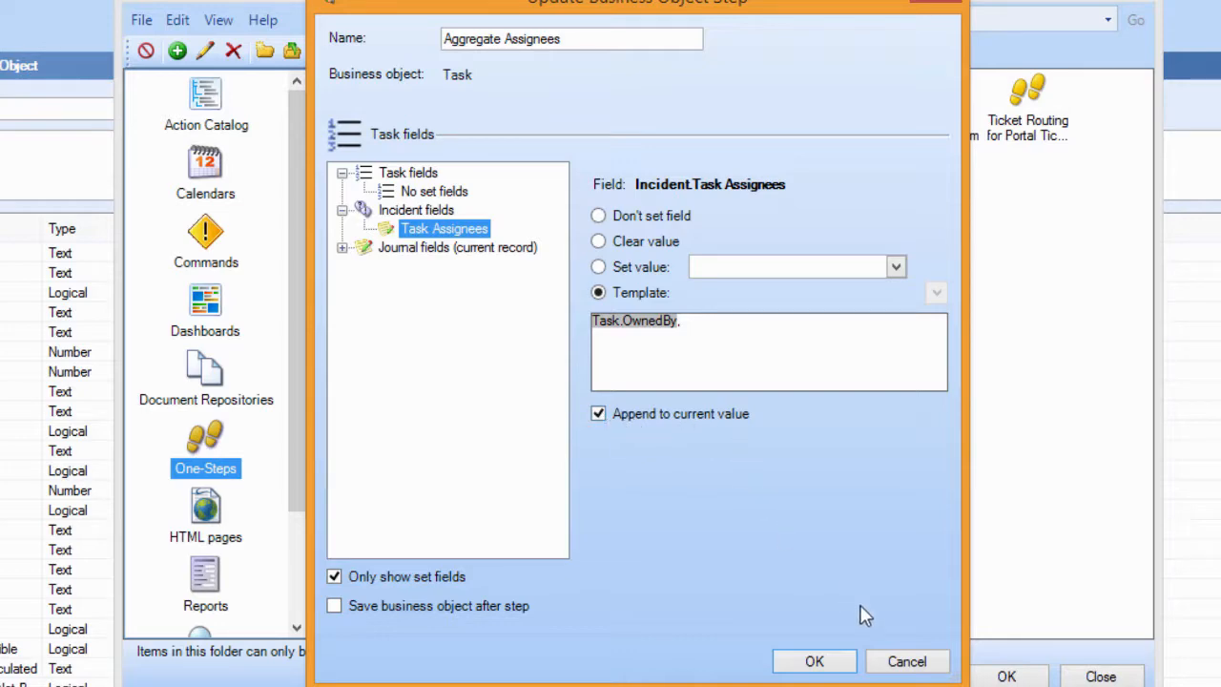
left_click(899, 661)
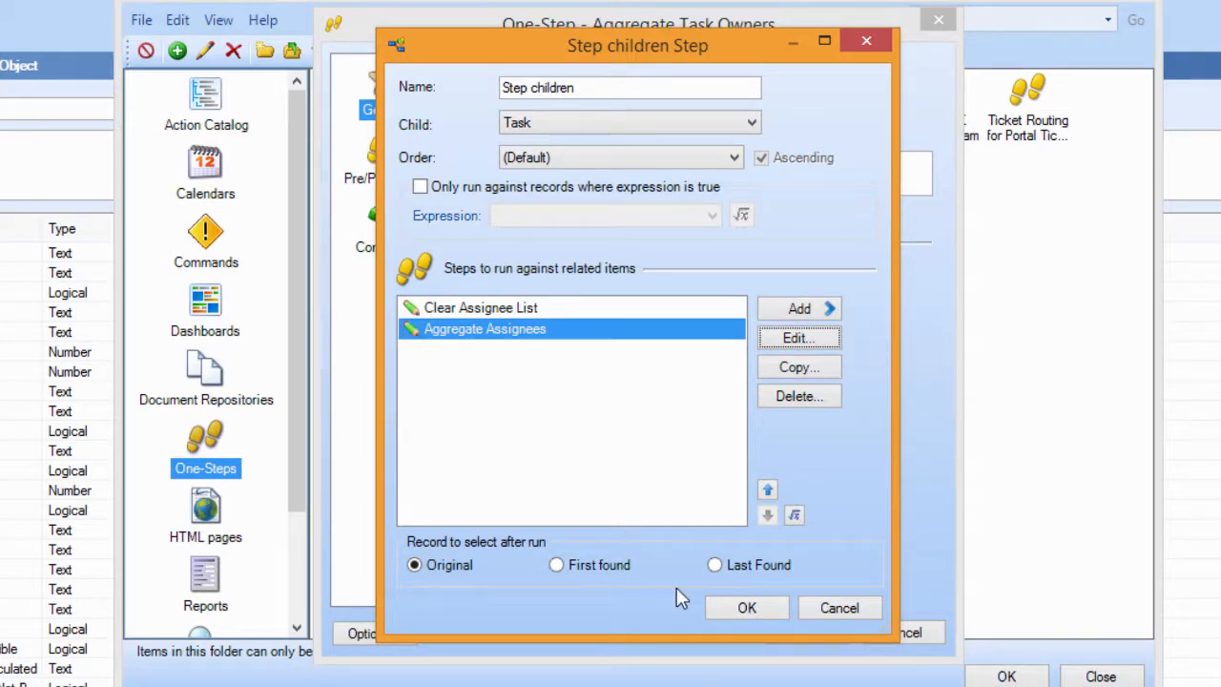
Close the One-Step and the Incident's business object actions without changes, and return to the administrator's main window
left_click(831, 611)
left_click(883, 631)
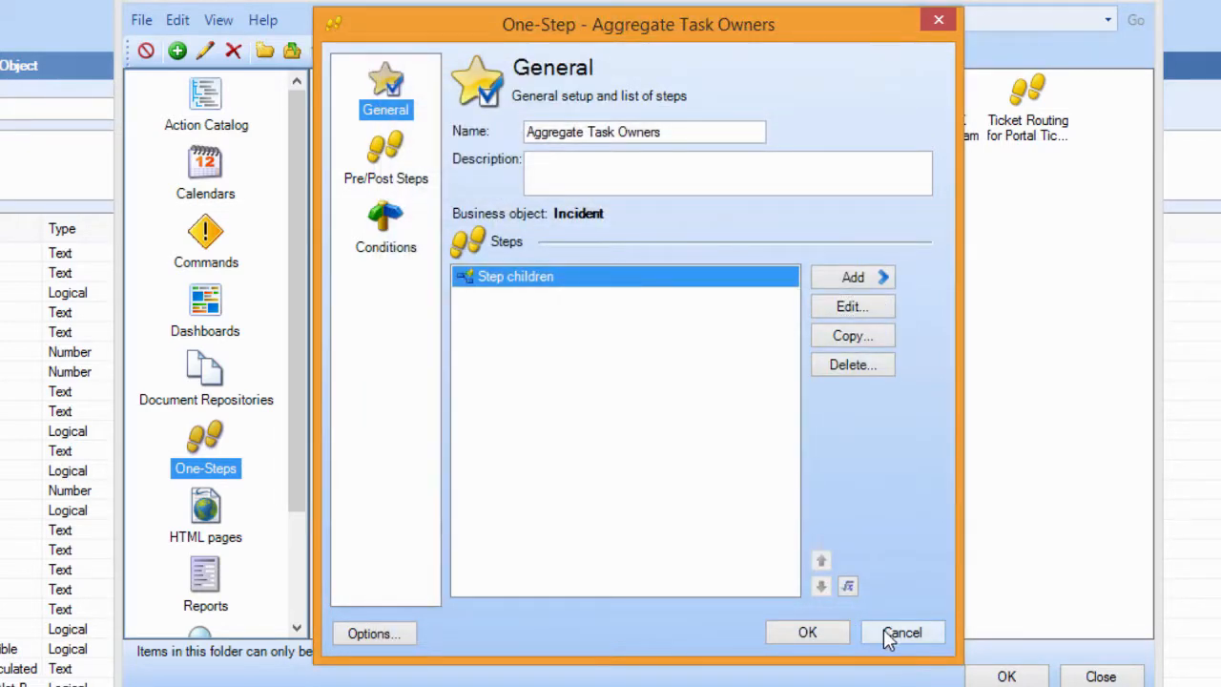
left_click(1107, 677)
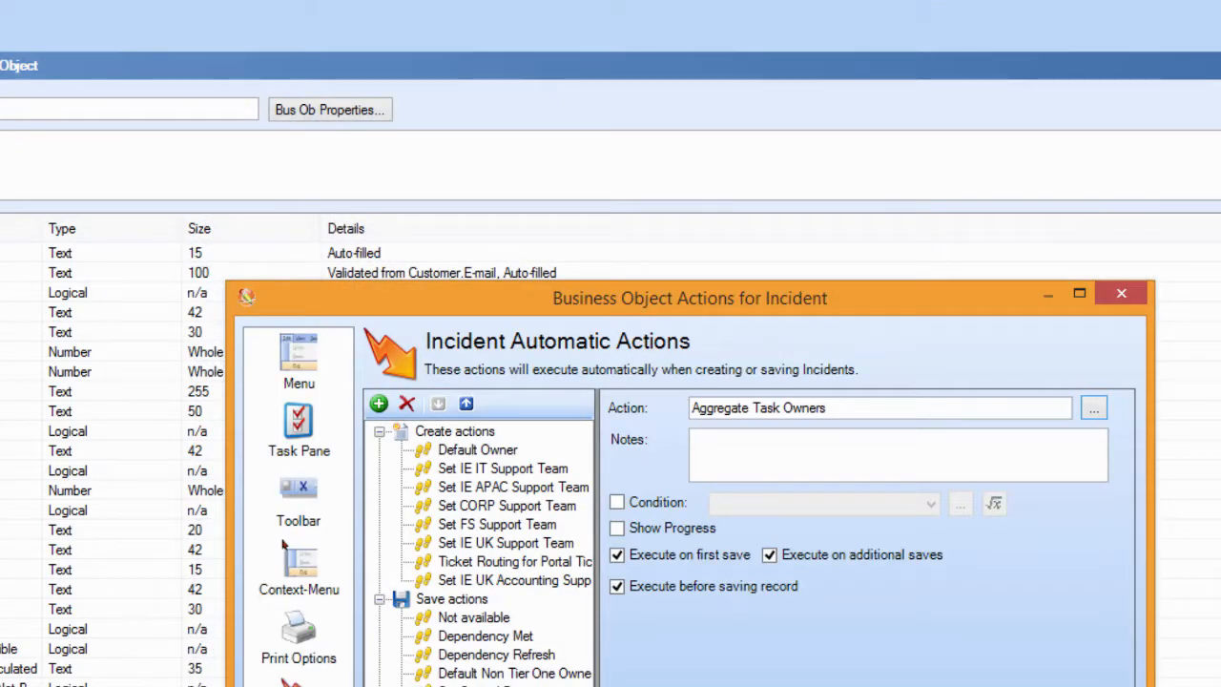
key("Escape")
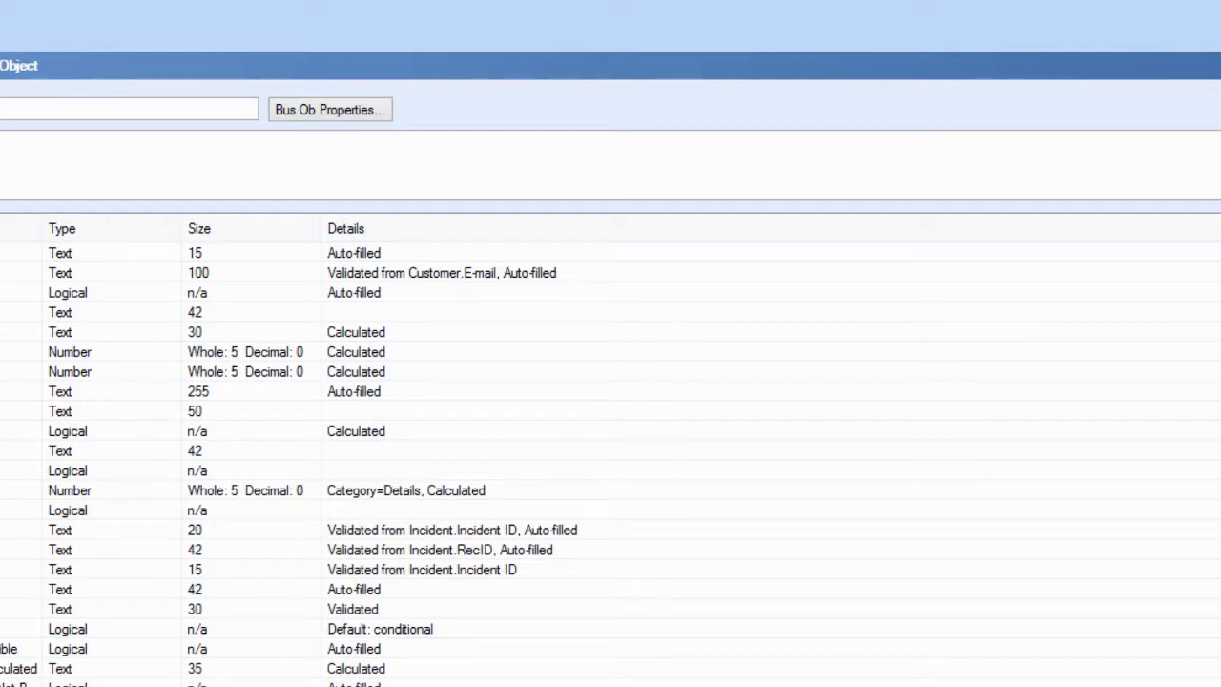
left_click(782, 586)
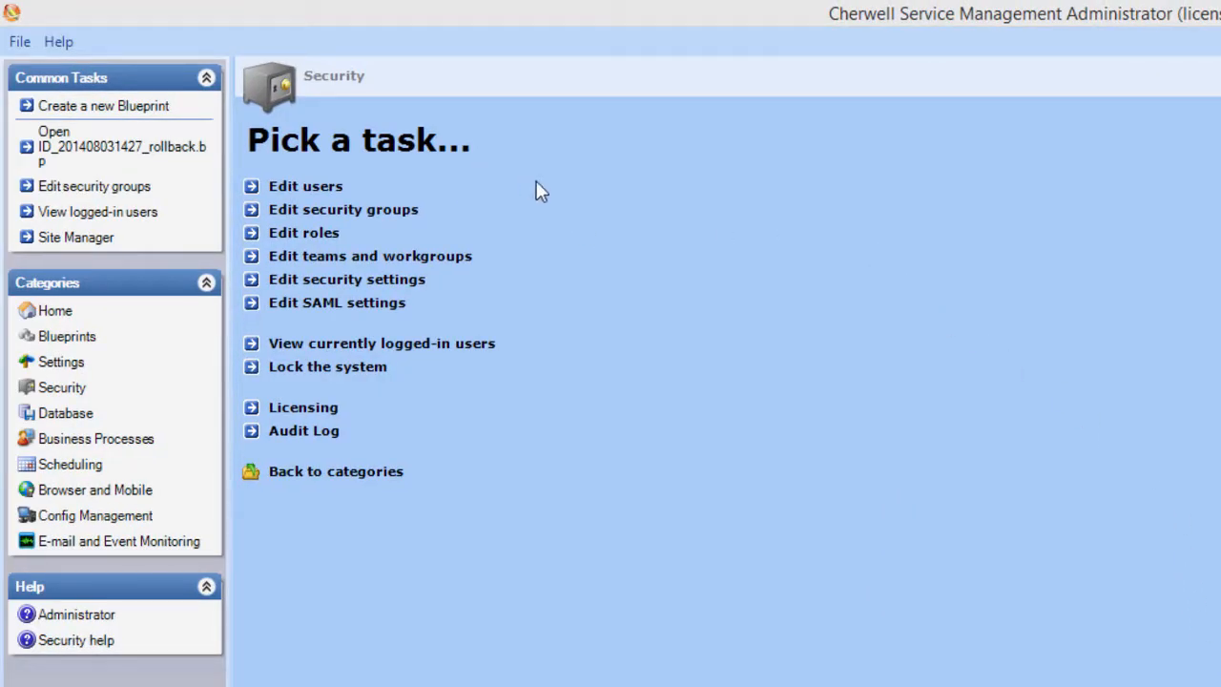
Open the security groups for editing and select the CORP Security group
left_click(85, 391)
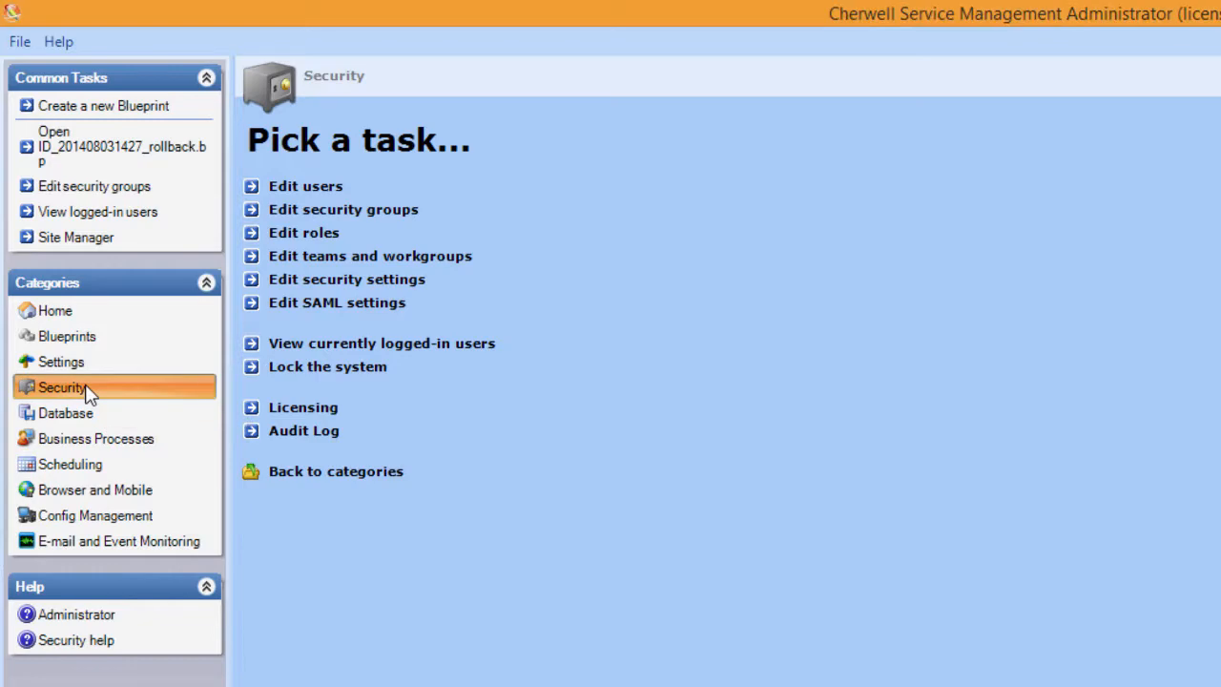
left_click(396, 212)
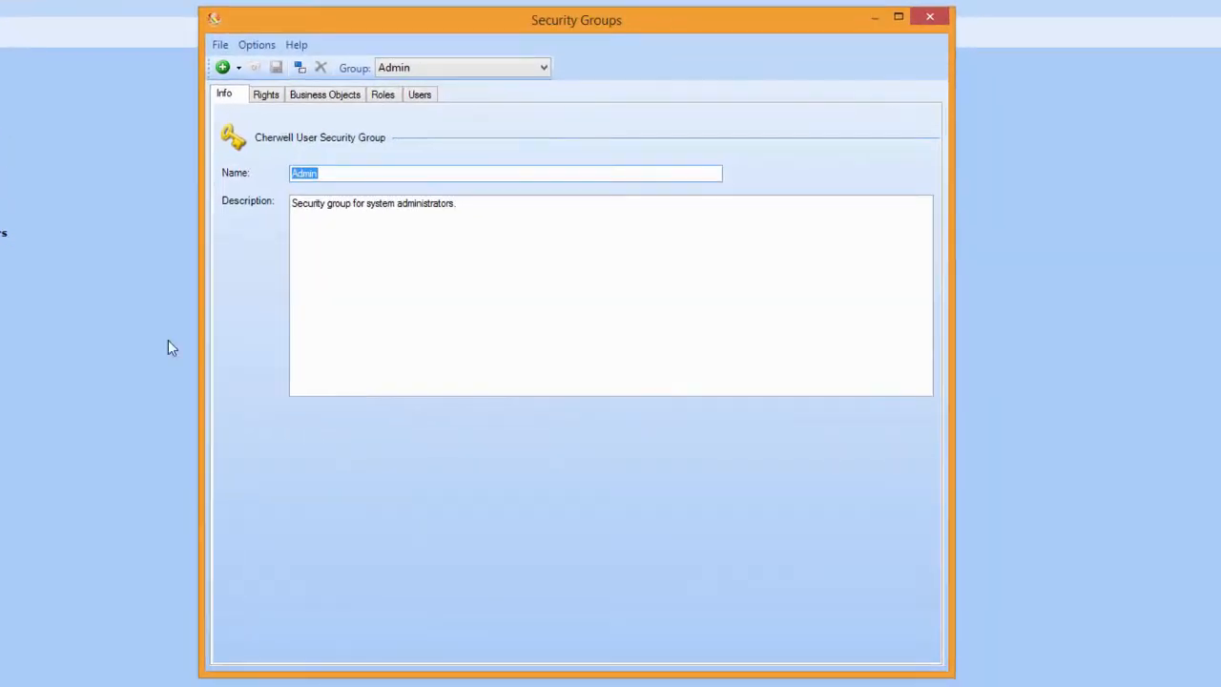
left_click(538, 71)
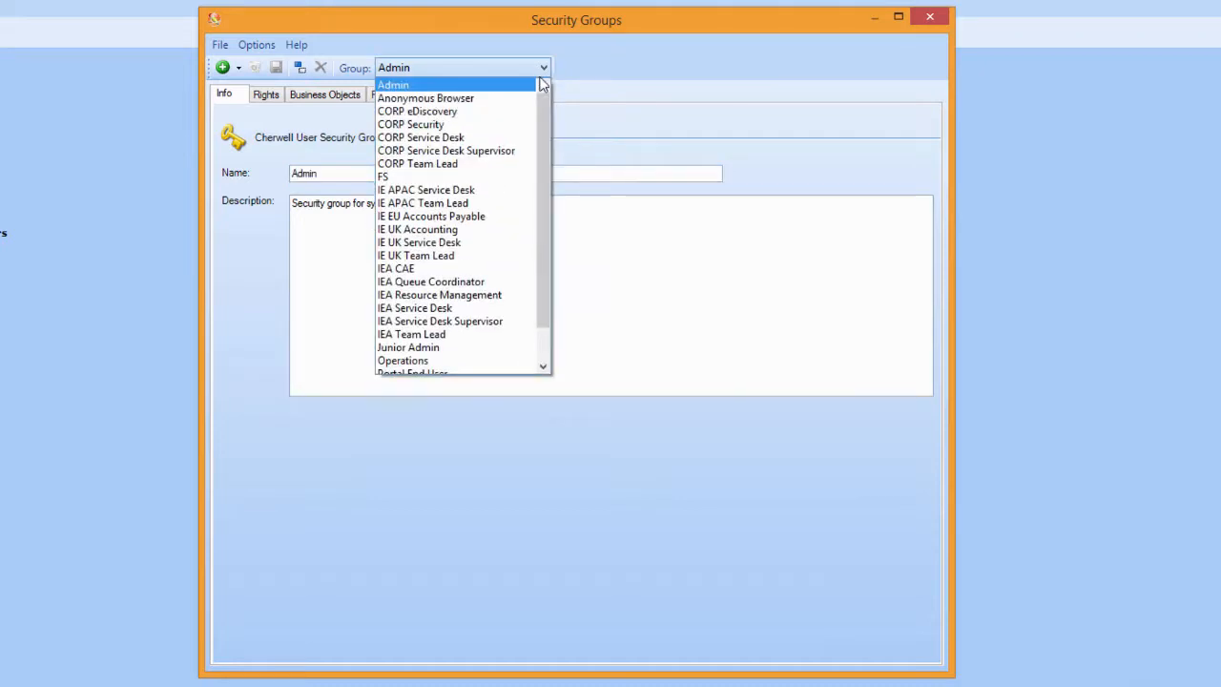
left_click_drag(548, 115, 549, 183)
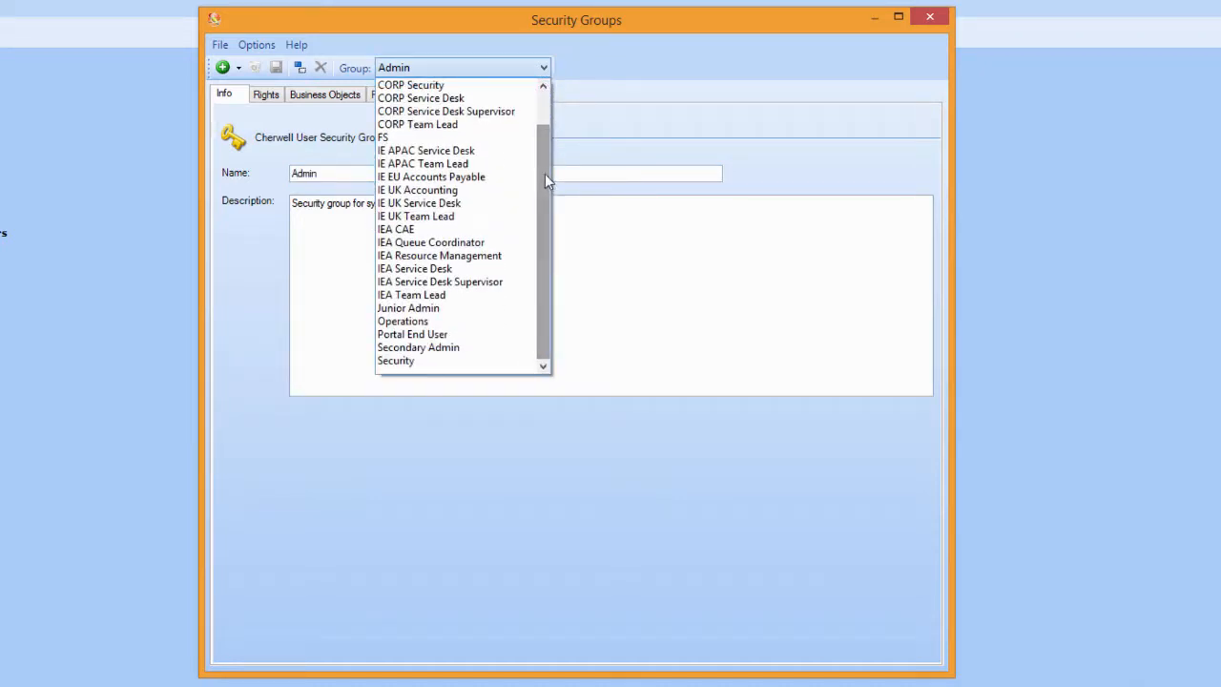
left_click(431, 87)
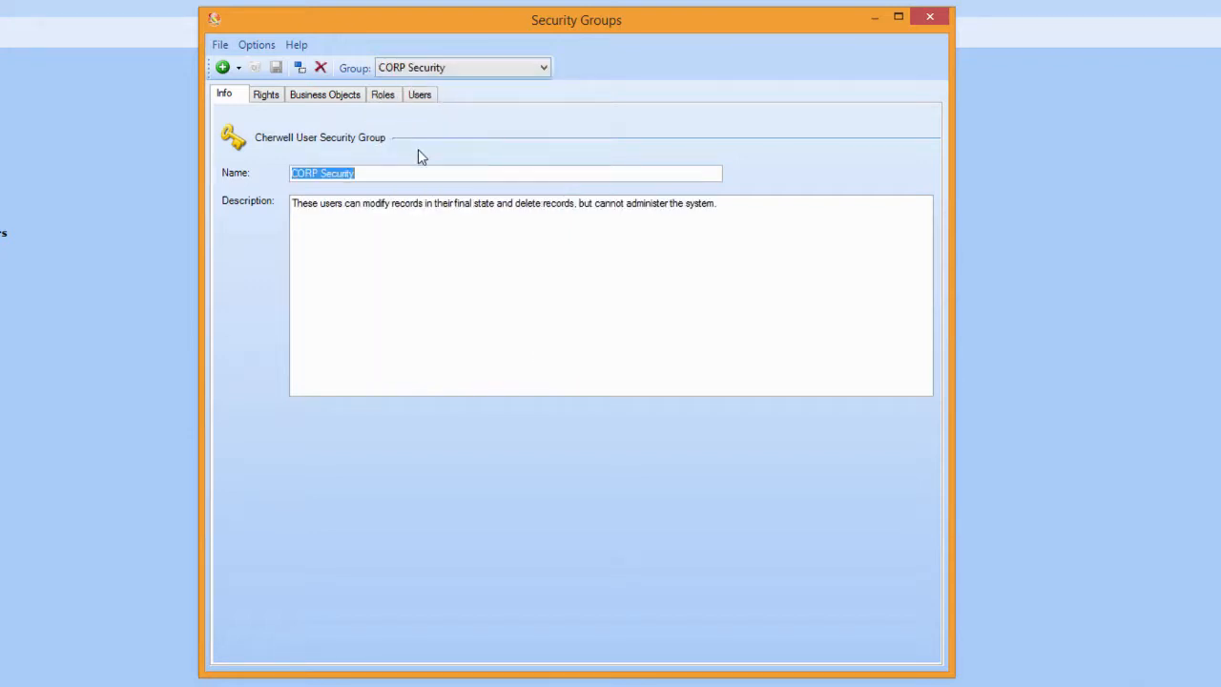
Display the CORP Security group's rights for the Incident business object
left_click(325, 98)
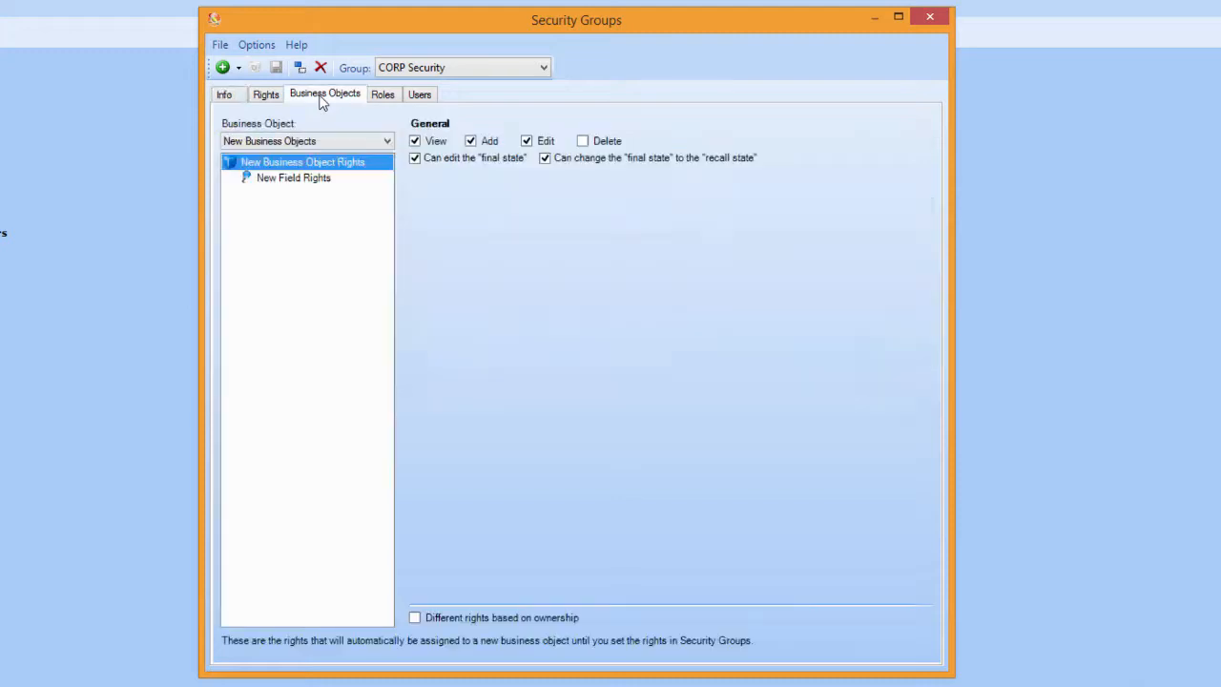
left_click(323, 141)
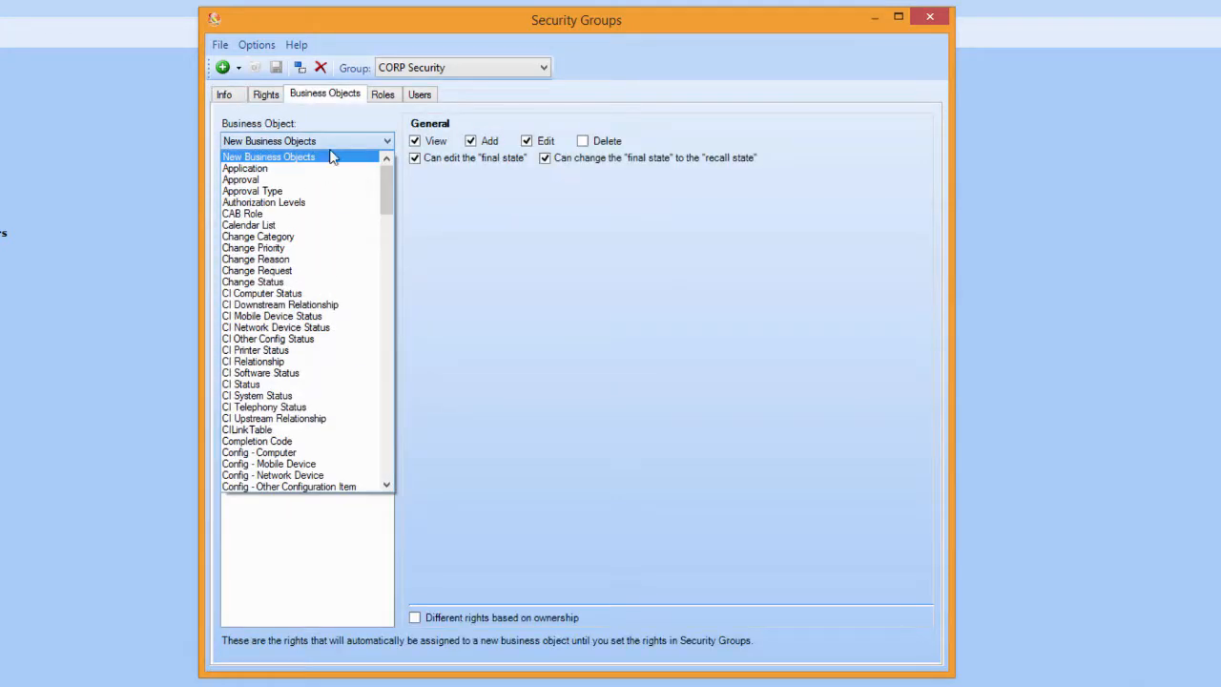
left_click_drag(387, 198, 387, 264)
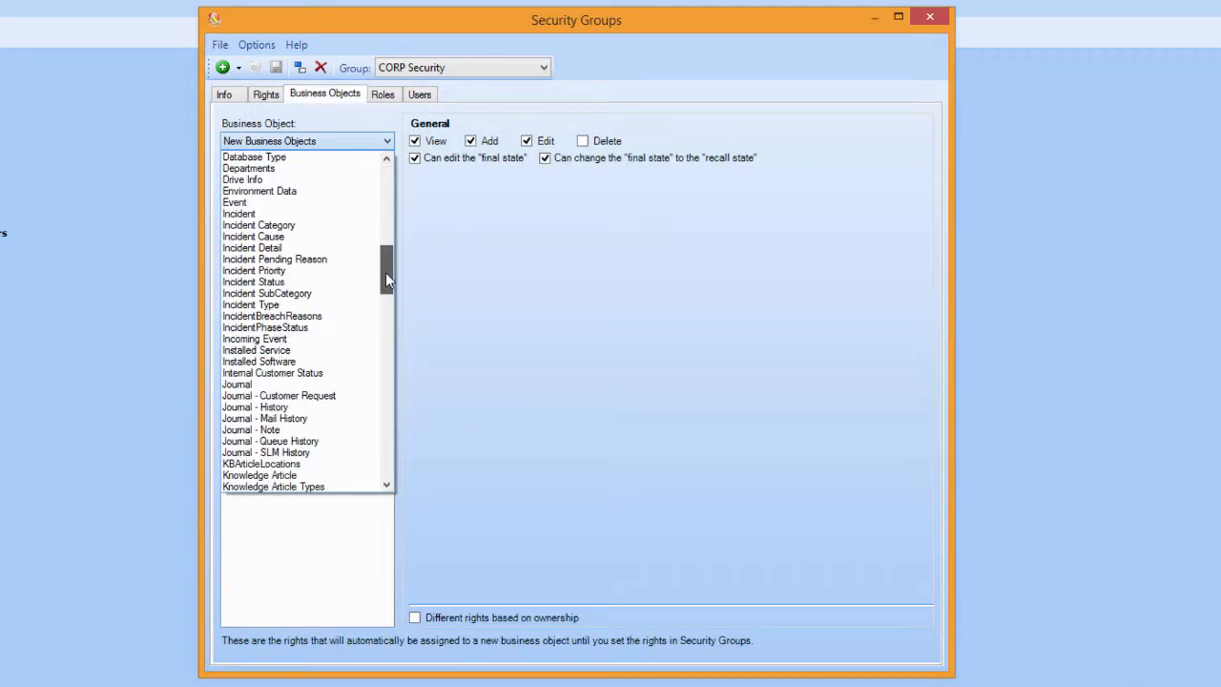
left_click(305, 212)
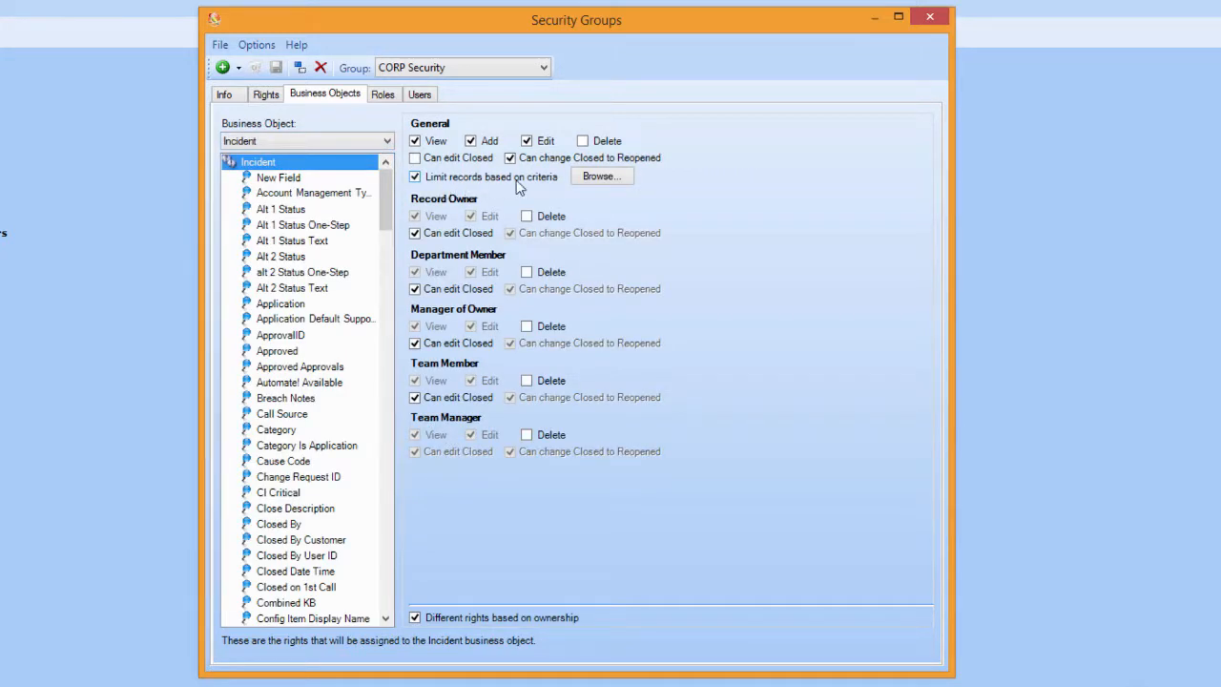
Open the criteria limiting Incident records and review the Owned By Team and Task Assignees comparison clauses
left_click(599, 177)
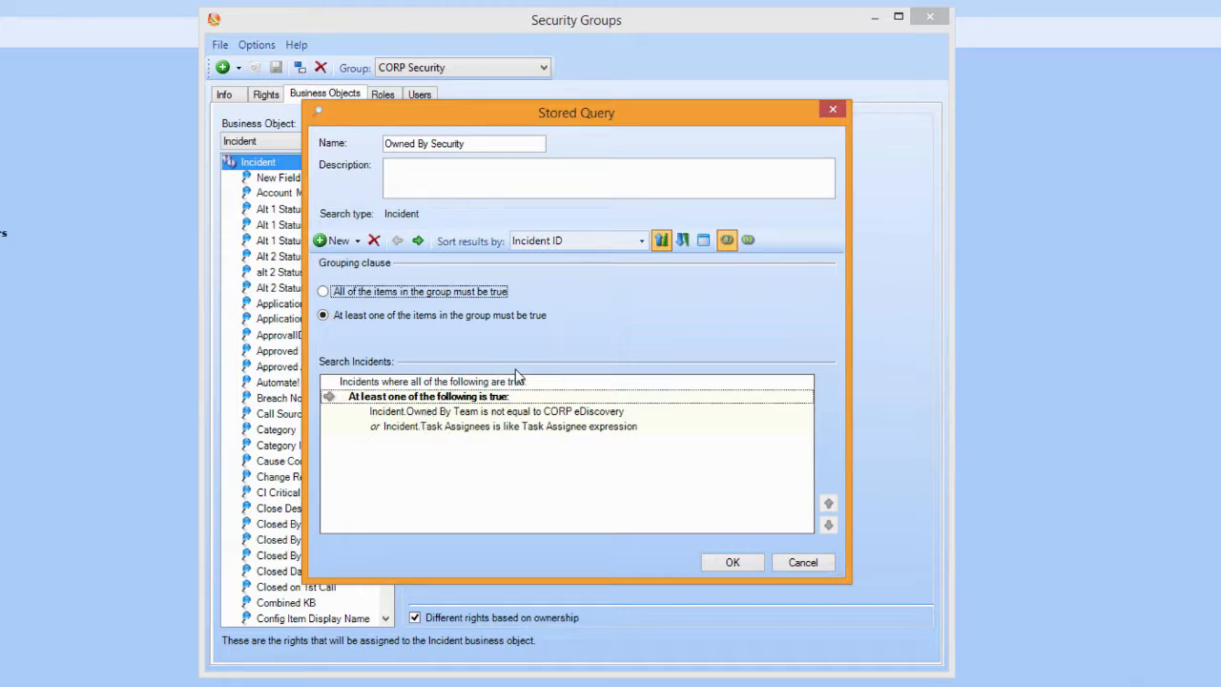
left_click(391, 418)
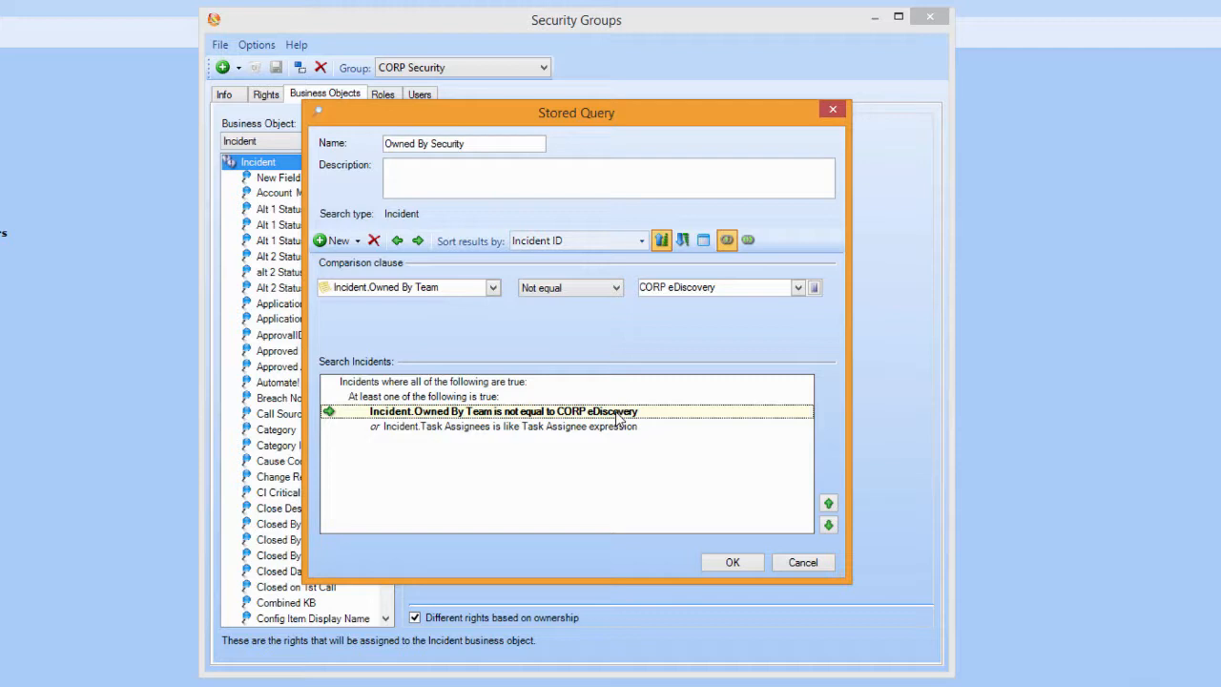
left_click(445, 426)
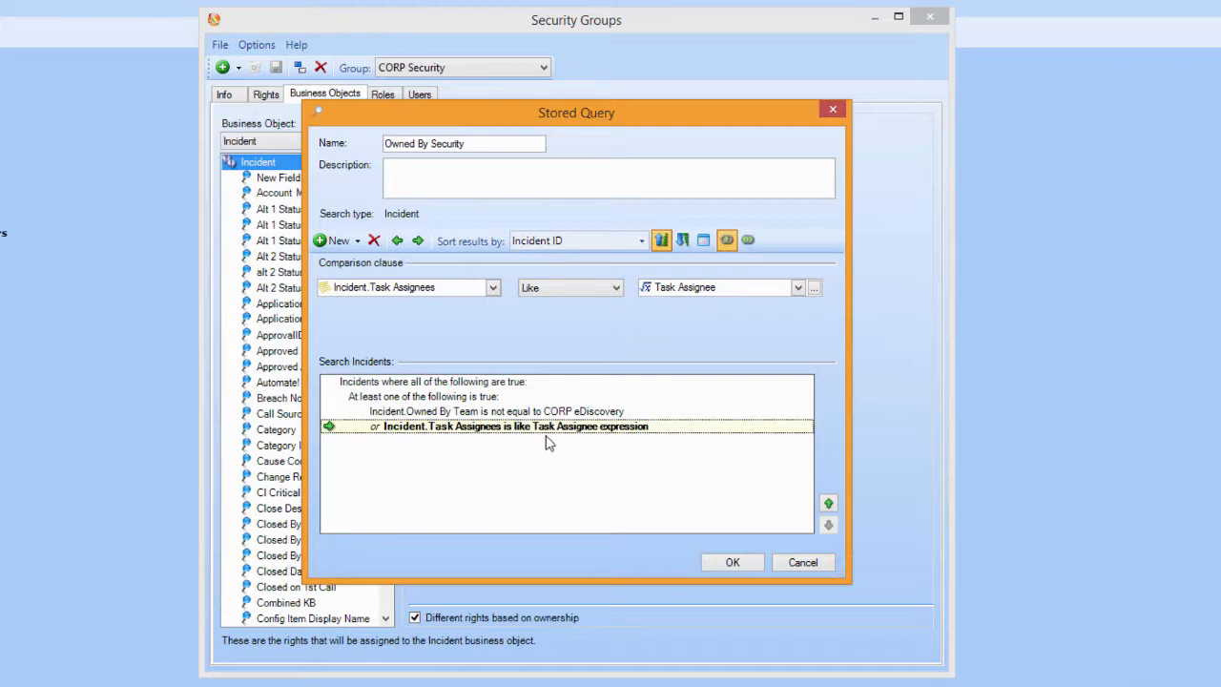
Examine the Task Assignee expression used by the Task Assignees clause, close it without changes, and accept the stored query
left_click(817, 290)
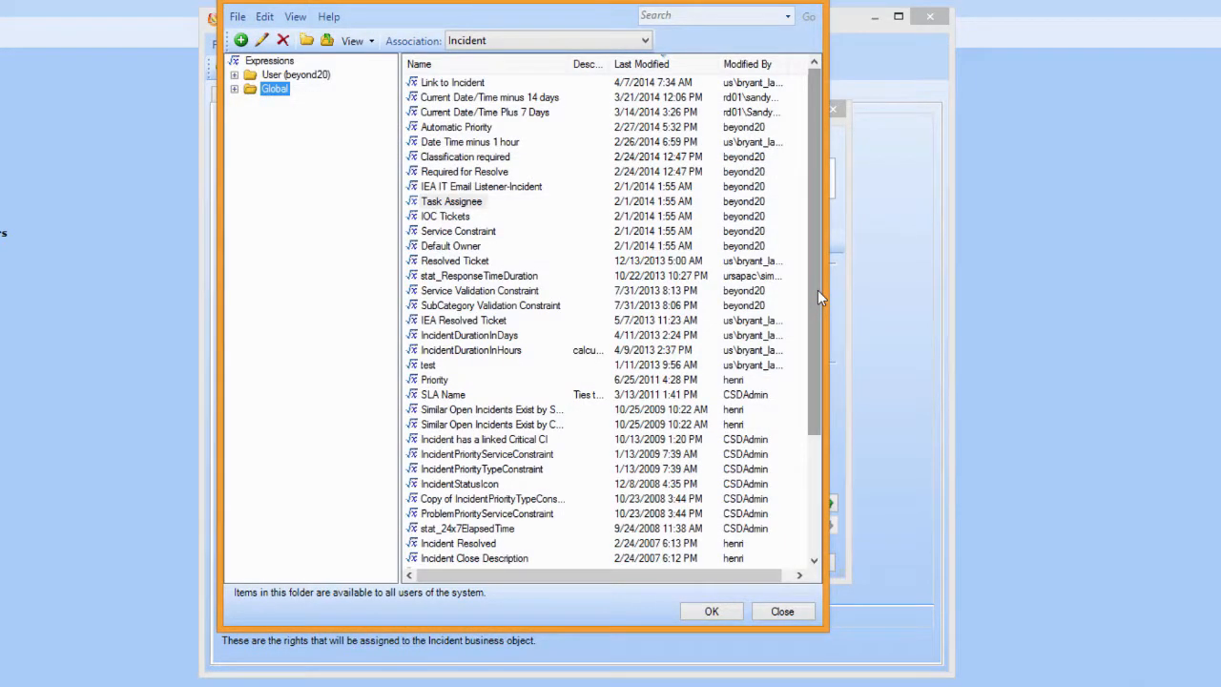
left_click_drag(818, 293, 814, 378)
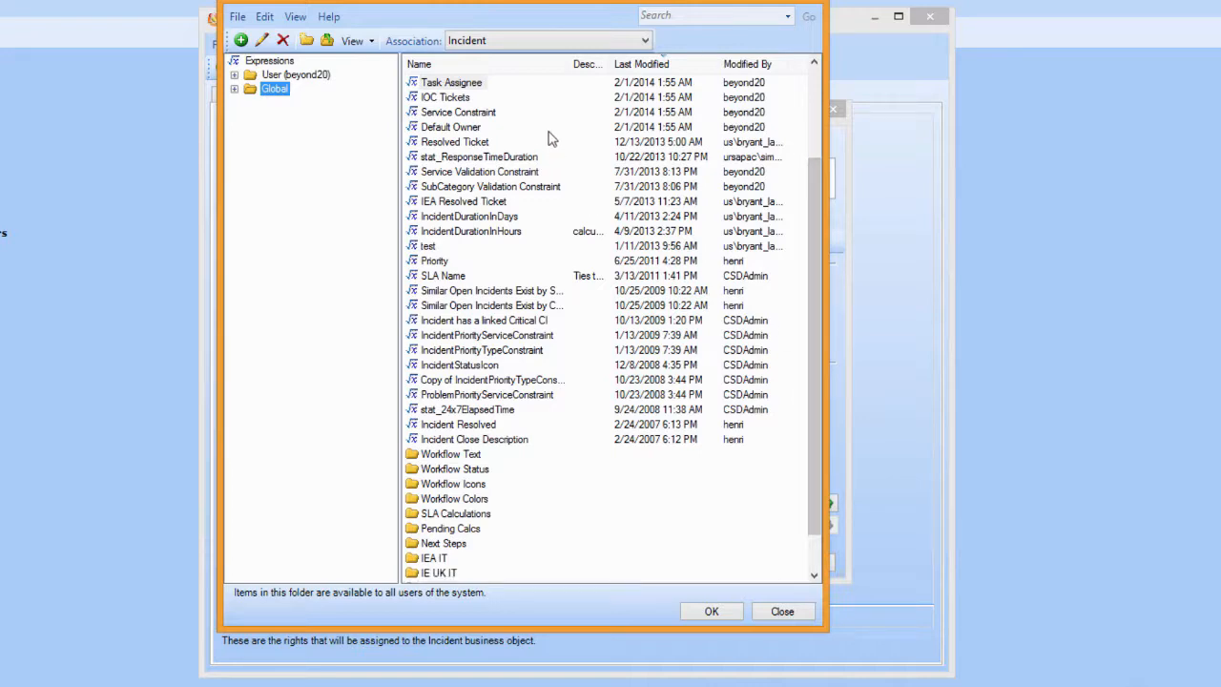
left_click(471, 84)
right_click(474, 84)
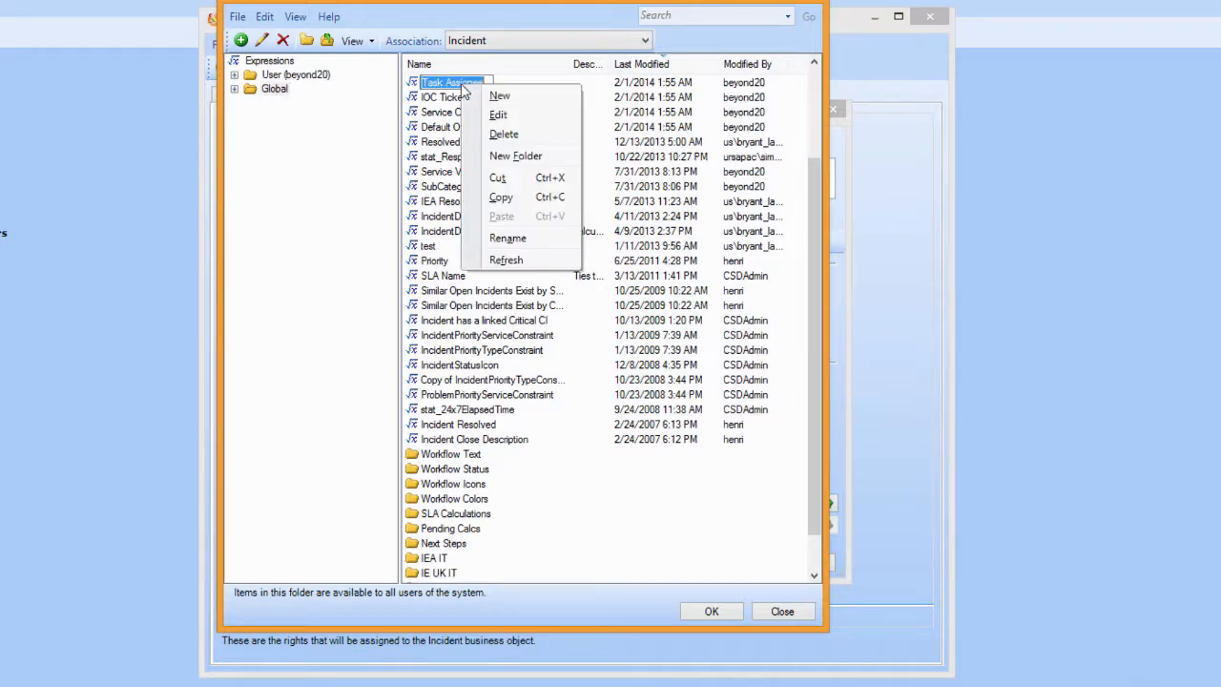
left_click(510, 115)
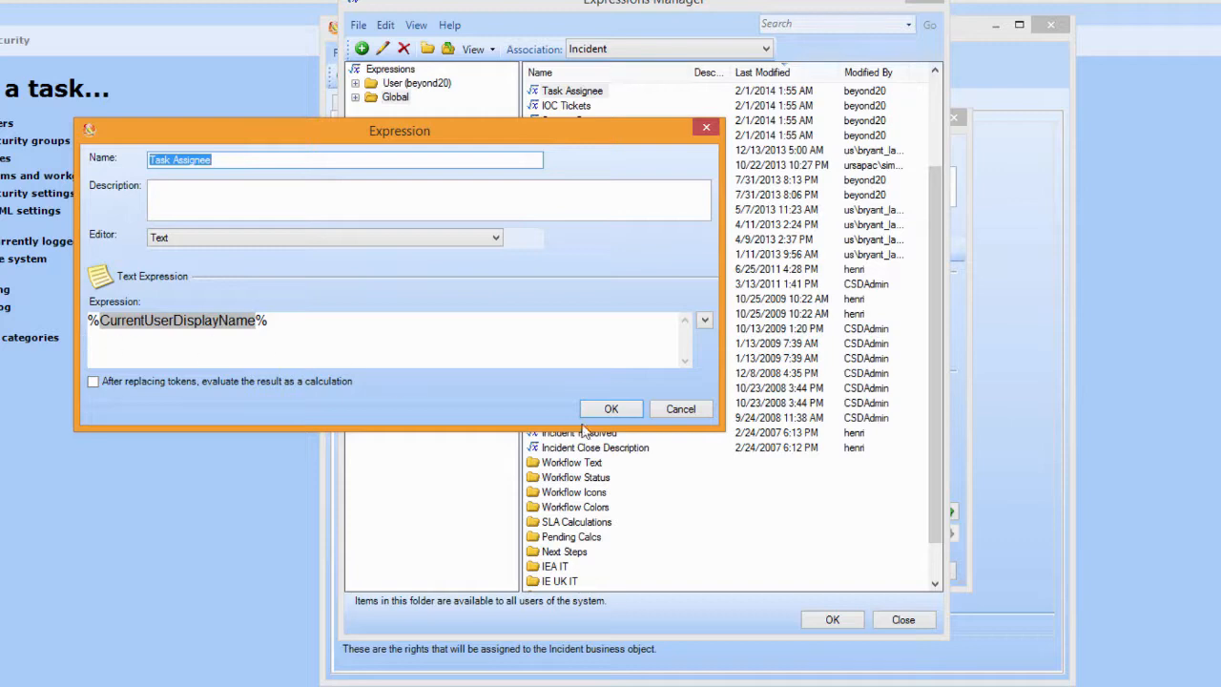
left_click(680, 412)
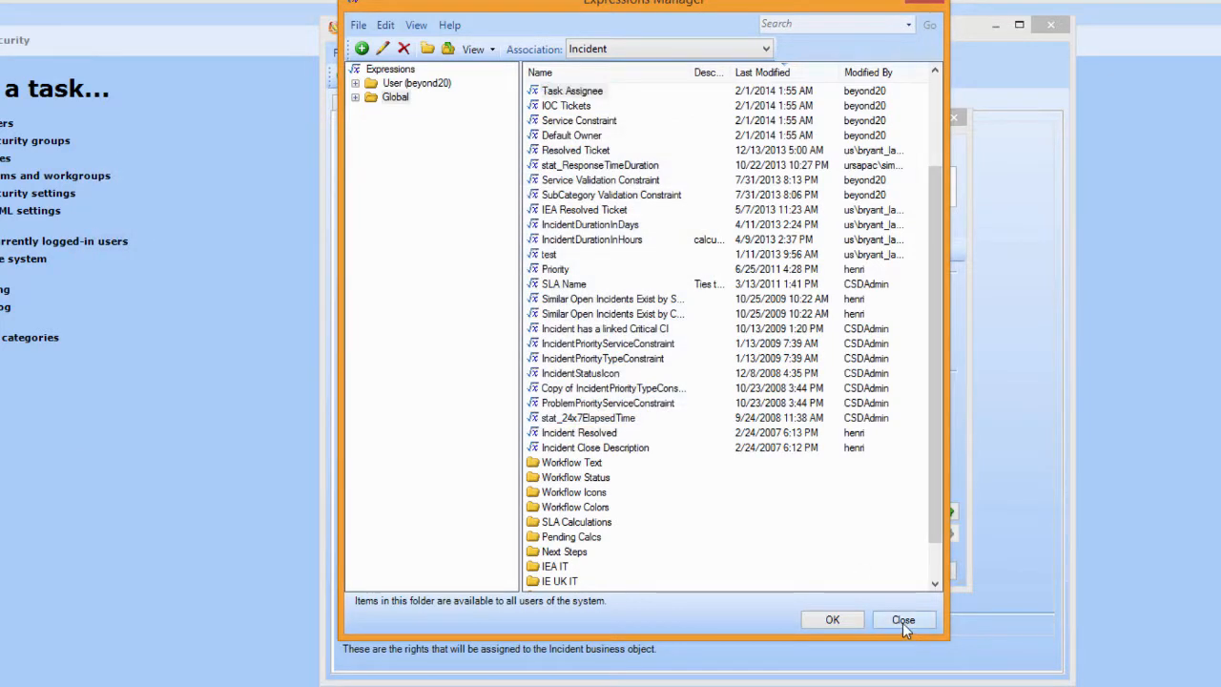
left_click(902, 621)
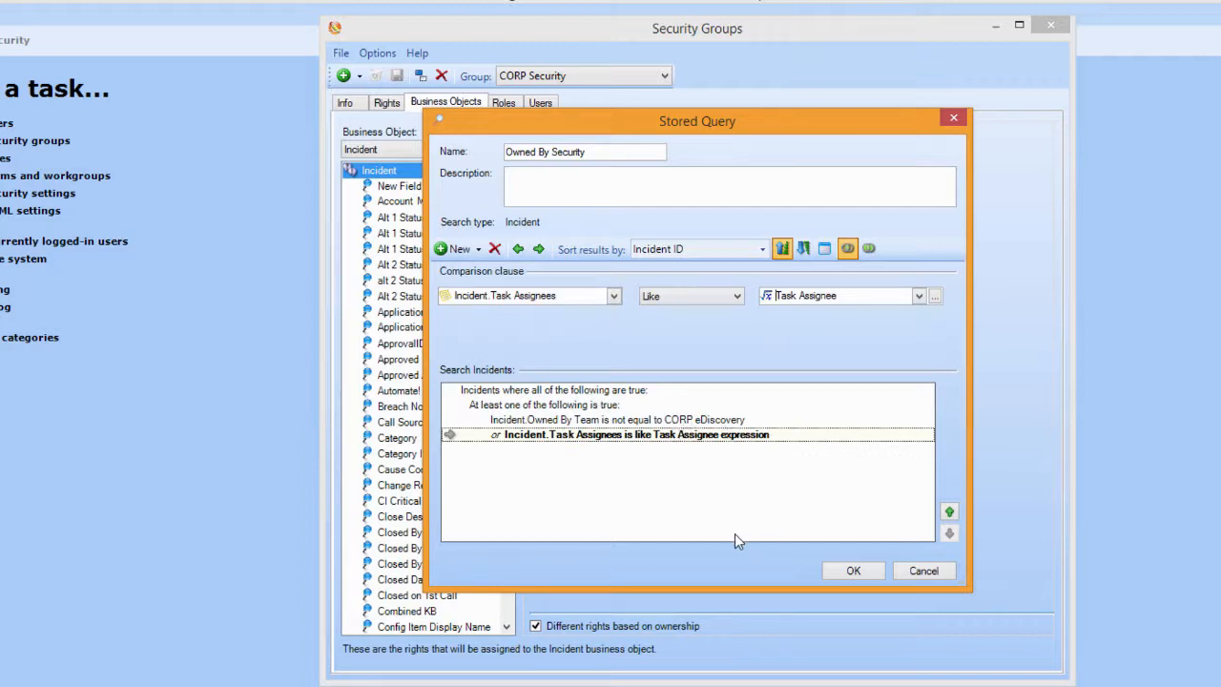
left_click(862, 572)
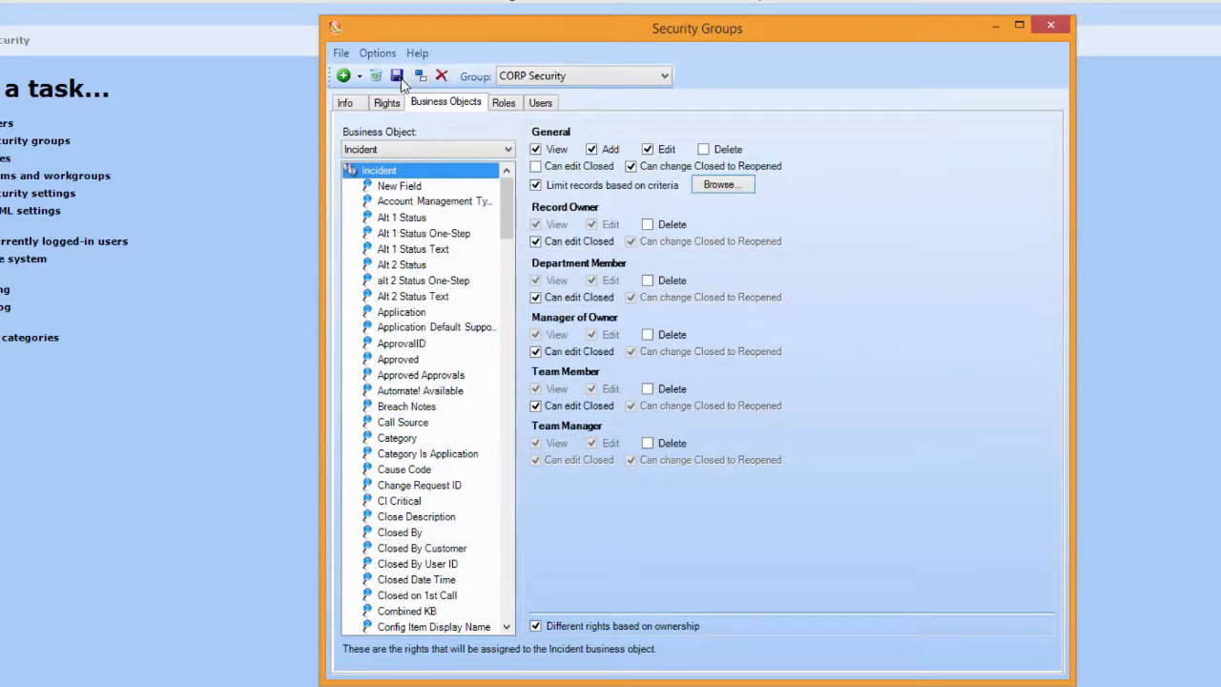